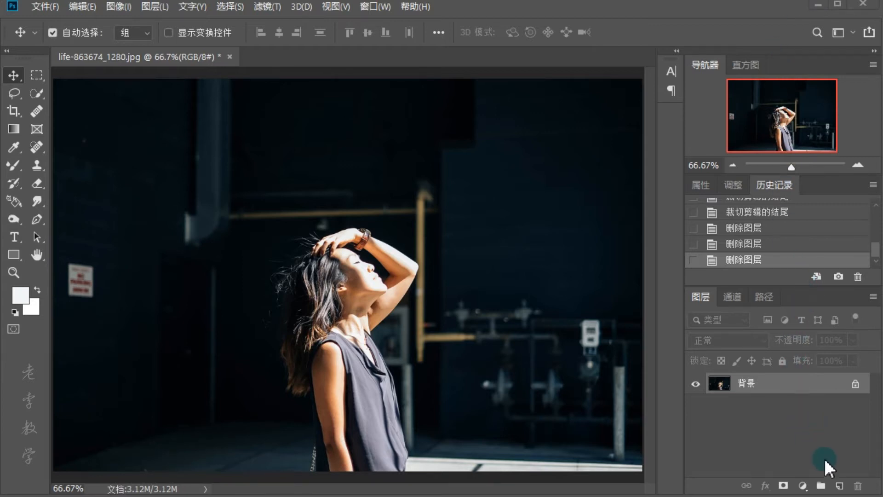
Create three new empty layers above the background photo.
left_click(840, 486)
left_click(840, 486)
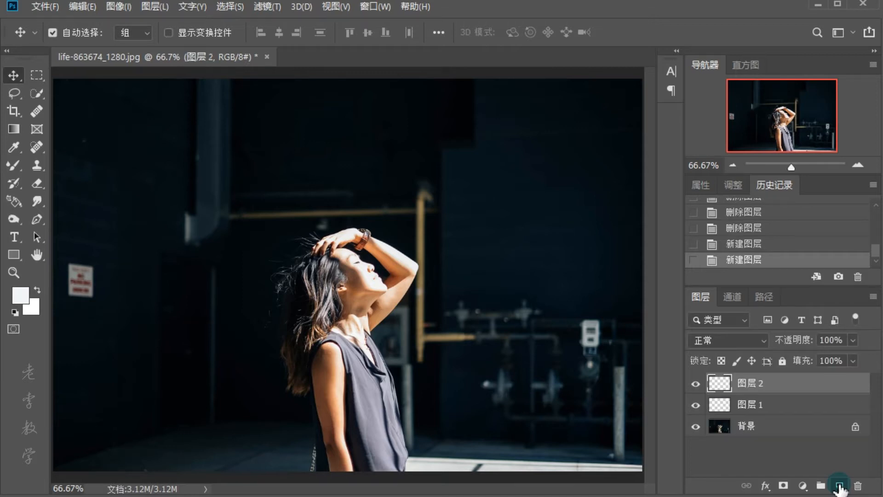
left_click(840, 486)
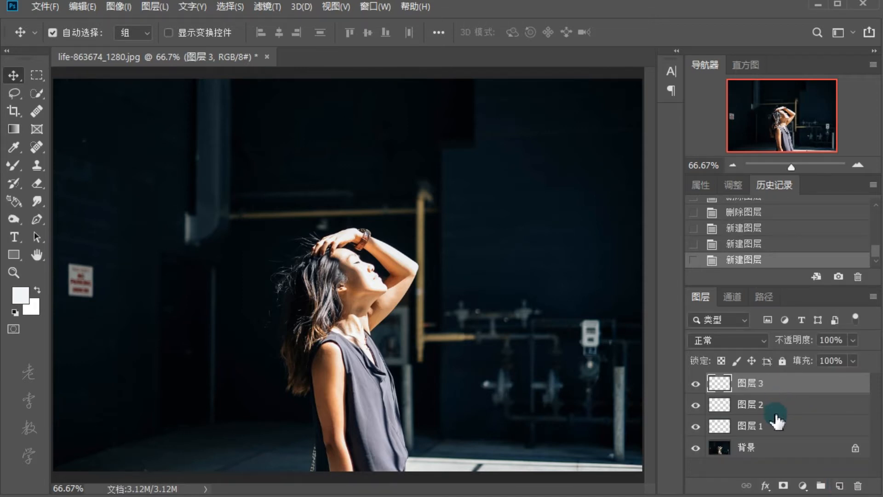
Rename the three new layers 大, 中 and 小 in order from the uppermost down.
double_click(752, 386)
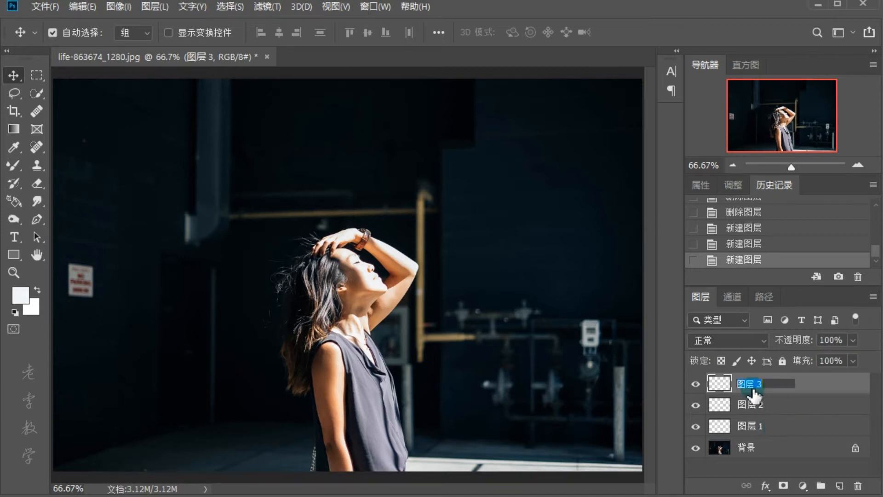
type("大")
double_click(749, 405)
type("中")
double_click(742, 426)
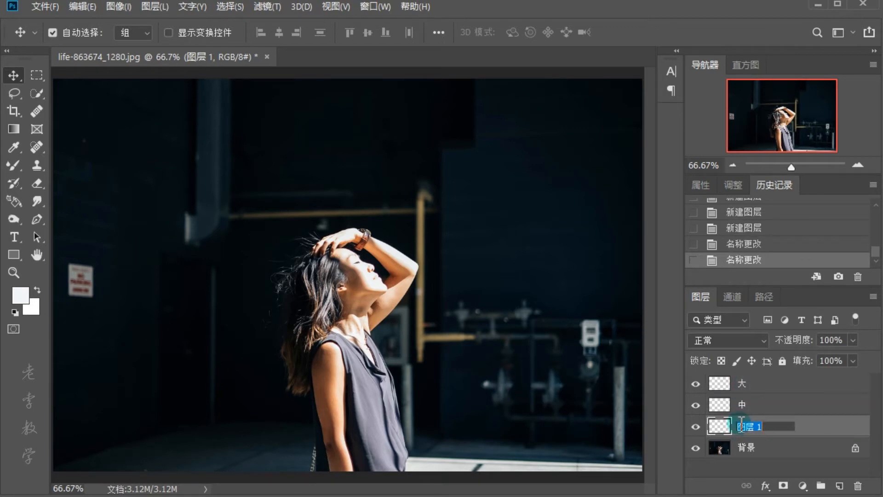
type("小")
Choose the Brush tool and confirm the near-white f8fcfe as the foreground colour.
left_click(18, 162)
left_click(52, 165)
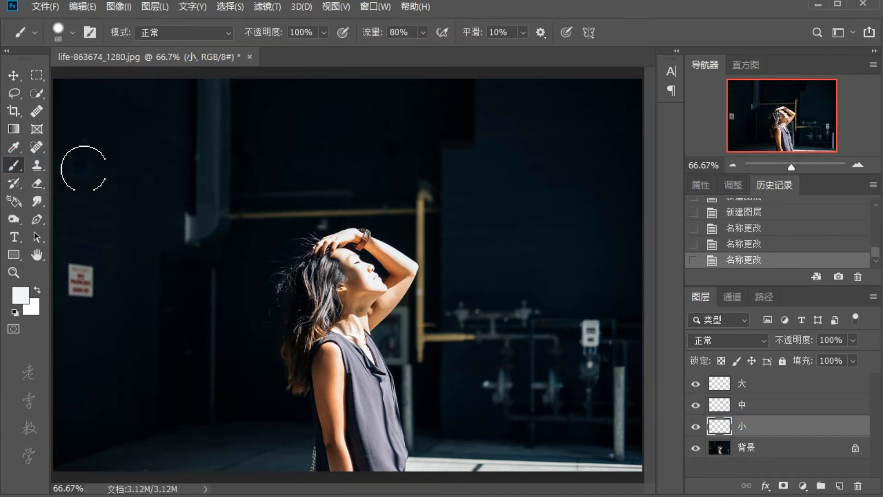
left_click(20, 295)
left_click_drag(531, 151, 408, 160)
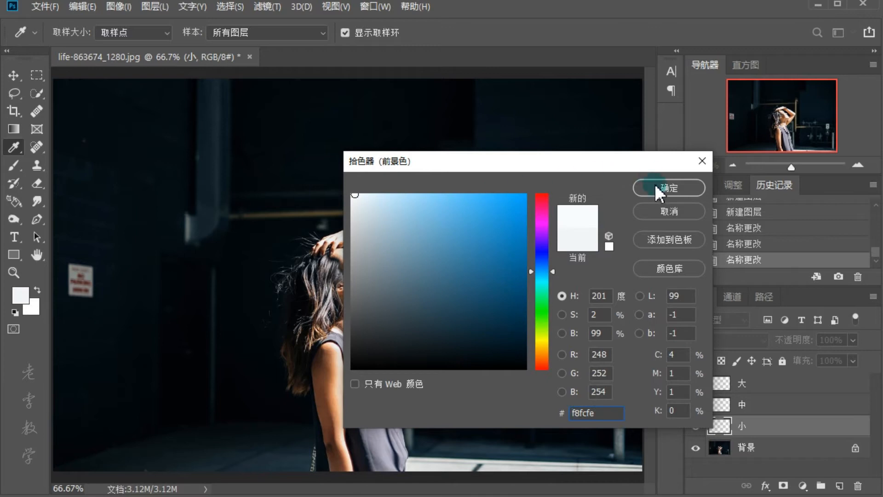
left_click(658, 186)
Make 大 the active layer and set a soft Mixer Brush to a size of 113 pixels.
left_click(745, 377)
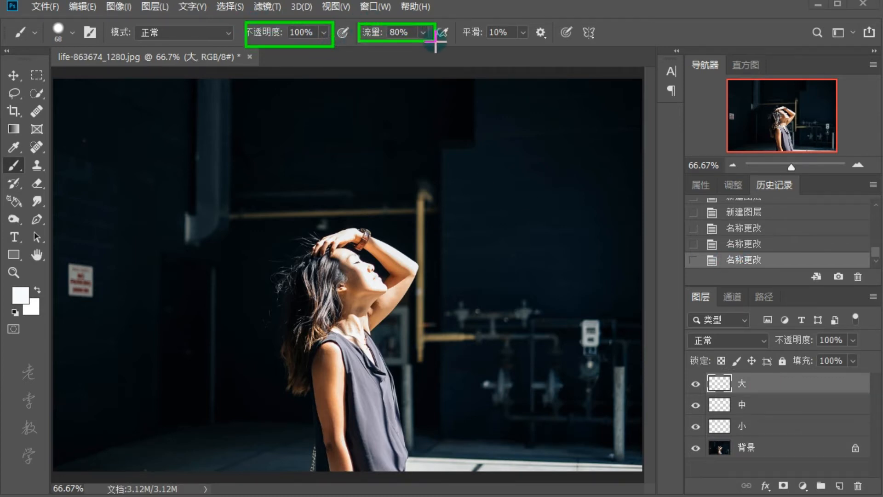
key("bracketright")
key("bracketright")
key("bracketright")
key("bracketright")
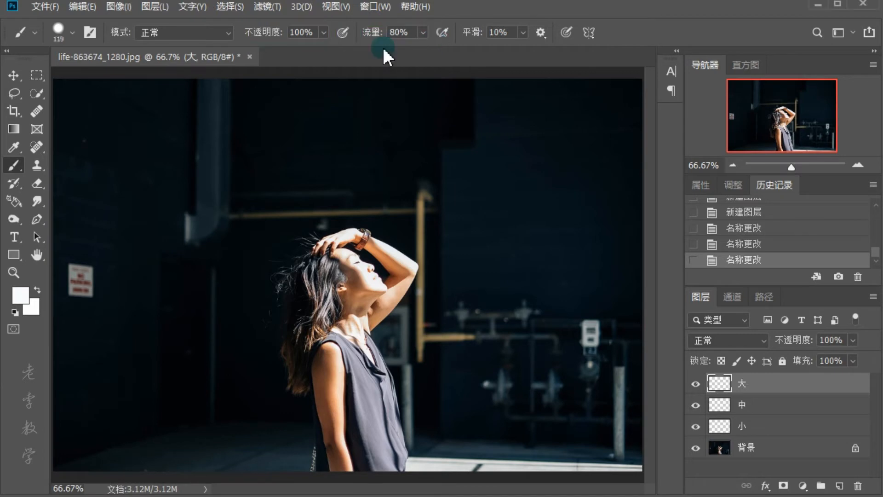
left_click(73, 33)
mouse_move(127, 79)
left_mouse_down()
mouse_move(115, 77)
mouse_move(128, 77)
left_mouse_up()
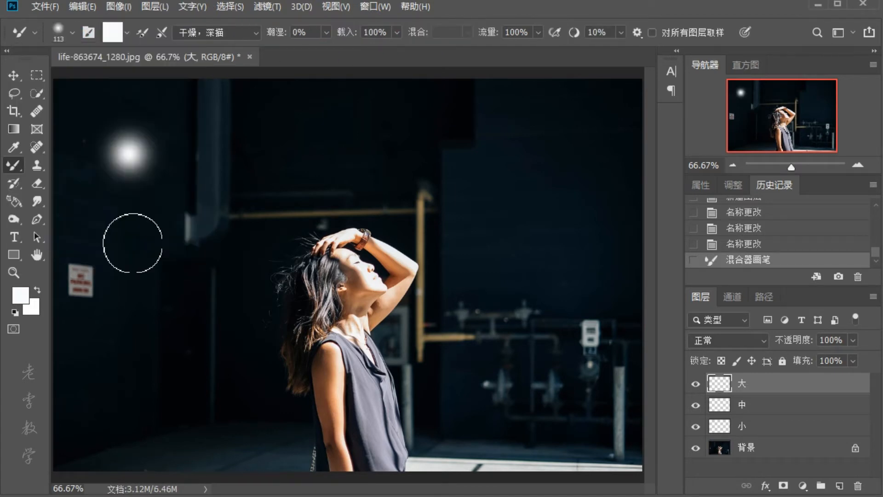
Dab large soft white dots scattered across the whole photo on the 大 layer.
left_click(139, 242)
left_click(294, 191)
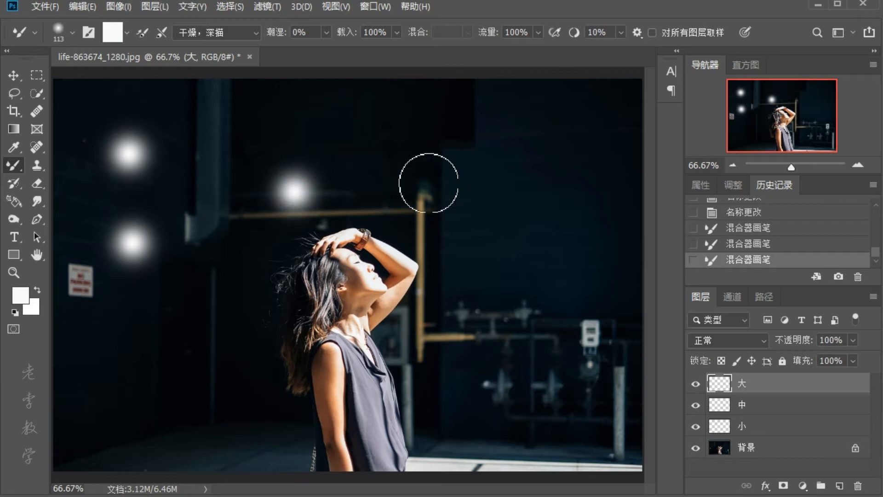
left_click(436, 178)
left_click(510, 274)
left_click(516, 396)
left_click(206, 410)
left_click(256, 137)
left_click(484, 121)
left_click(606, 127)
left_click(214, 295)
left_click(391, 444)
left_click(361, 119)
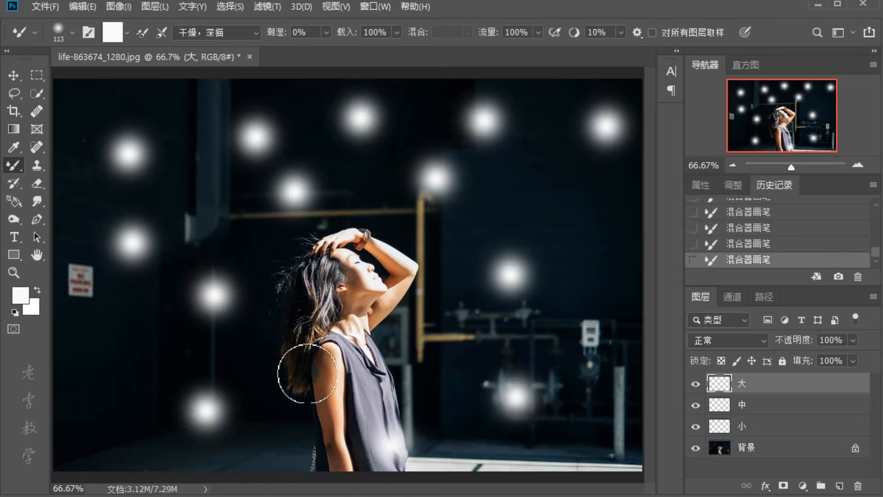
left_click(593, 435)
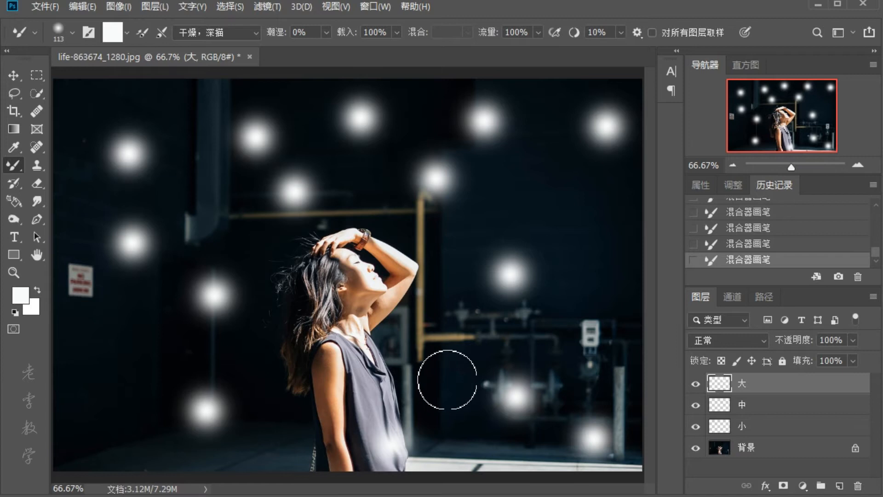
On the 中 layer, reduce the brush to 75 pixels and dab medium white dots between the large ones.
left_click(743, 405)
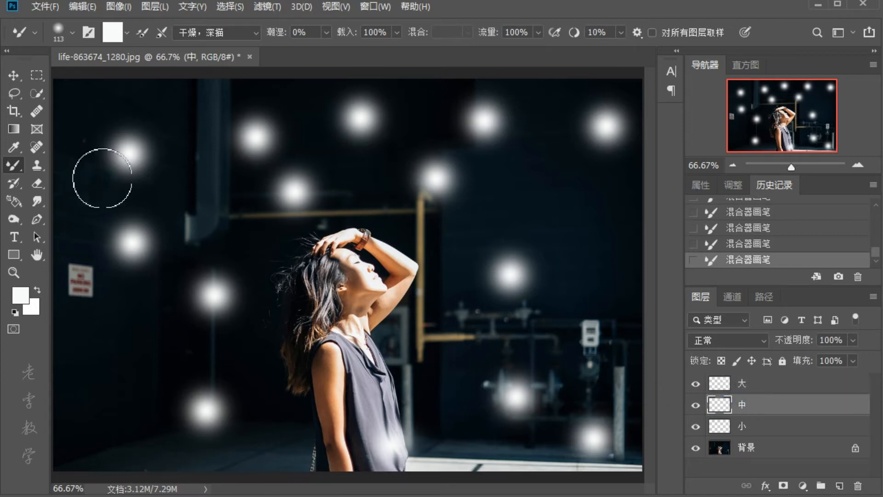
left_click(72, 33)
left_click_drag(128, 76, 120, 77)
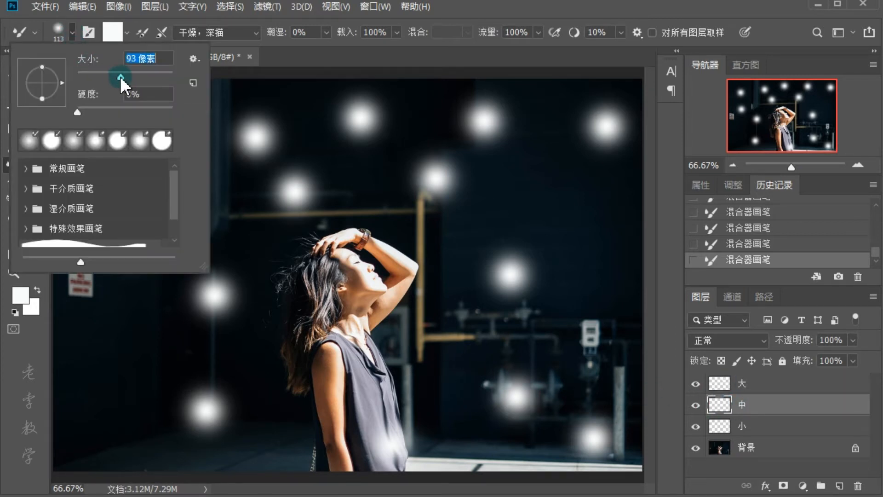
left_click(367, 202)
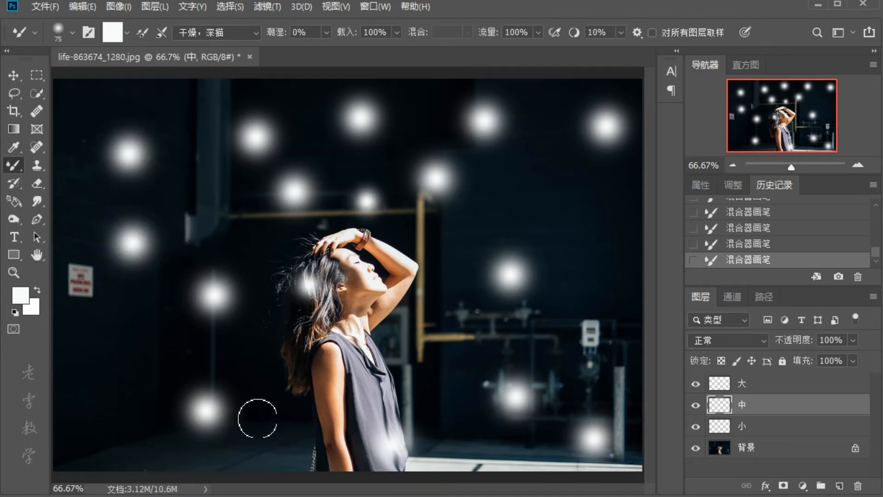
left_click(152, 360)
left_click(107, 427)
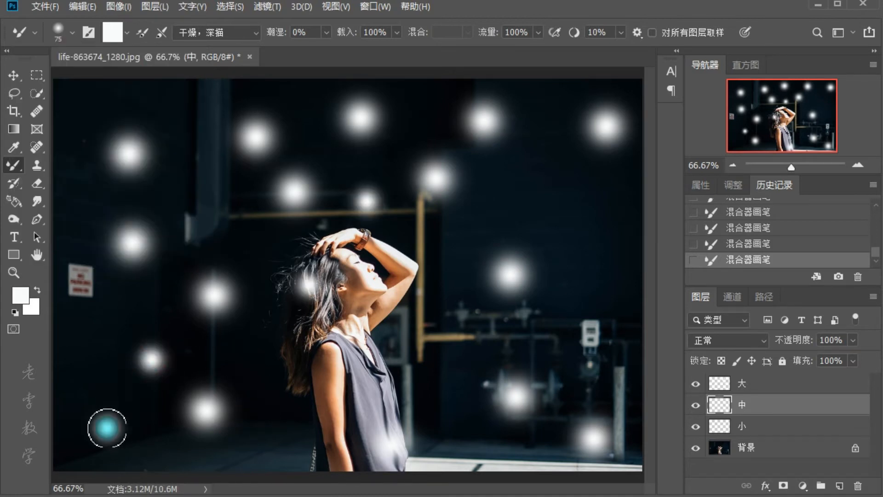
left_click(266, 453)
left_click(504, 194)
left_click(598, 240)
left_click(76, 95)
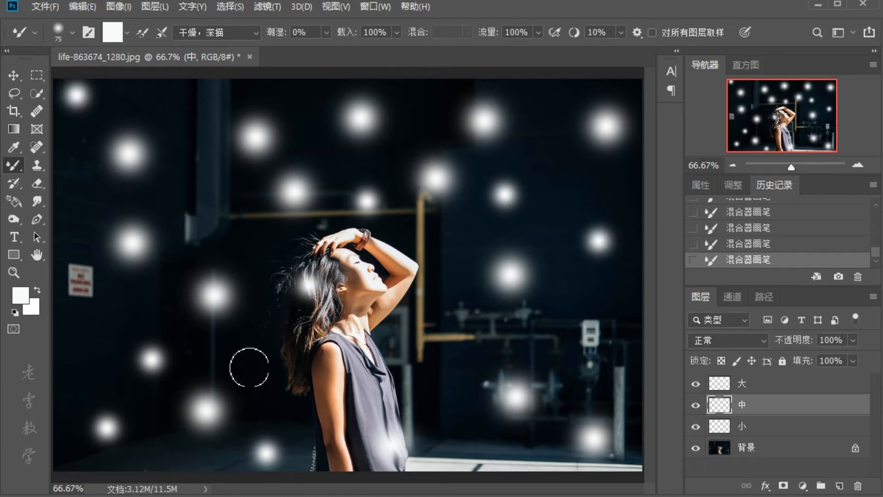
left_click(558, 102)
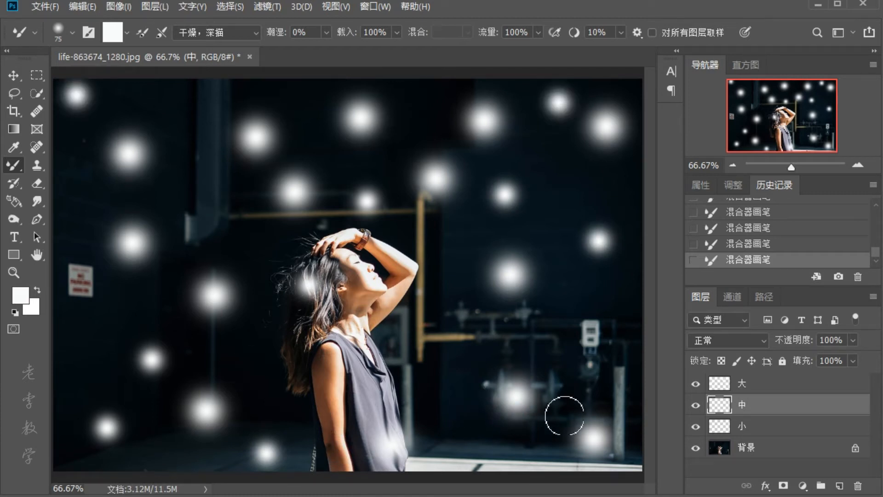
On the 小 layer, reduce the brush to 36 pixels and dab many small white dots in the remaining gaps.
left_click(745, 427)
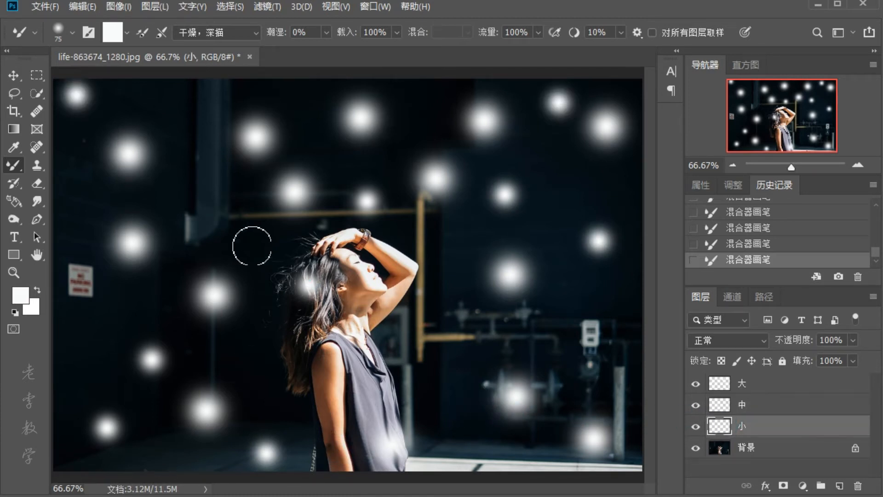
left_click(72, 32)
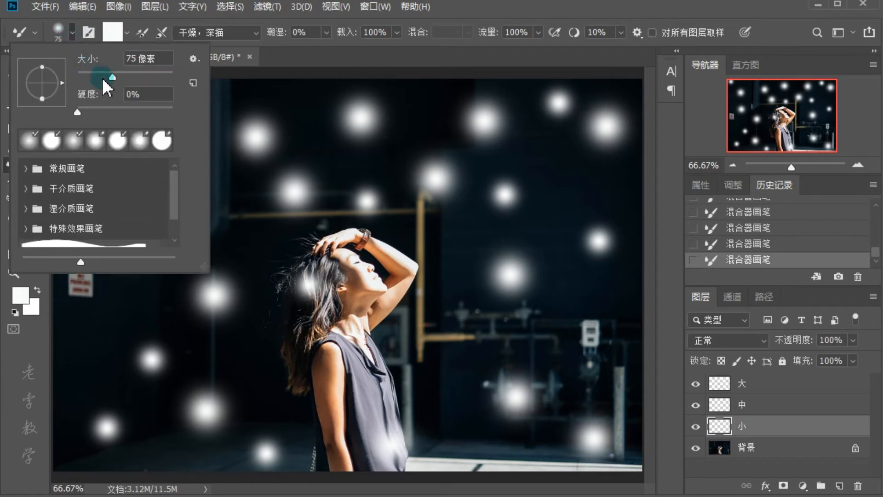
left_click_drag(109, 79, 94, 76)
left_click(446, 256)
left_click(439, 311)
left_click(570, 301)
left_click(232, 357)
left_click(170, 114)
left_click(303, 130)
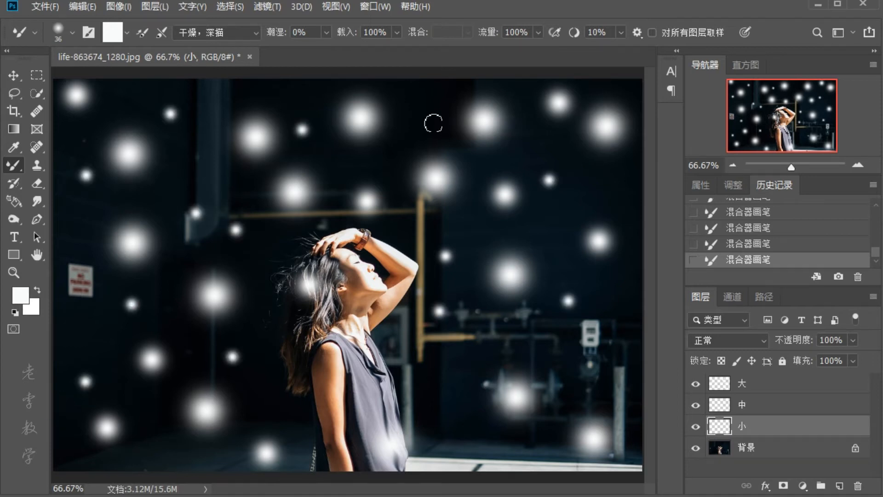
left_click(433, 119)
left_click(452, 398)
left_click(617, 314)
left_click(261, 251)
left_click(81, 289)
left_click(128, 434)
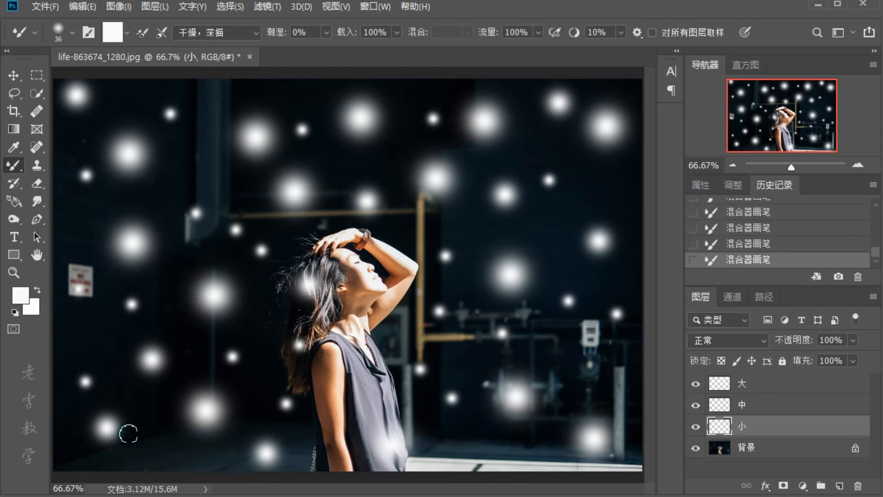
Show the video timeline and reduce its height so the complete photo fits above it.
left_click(375, 7)
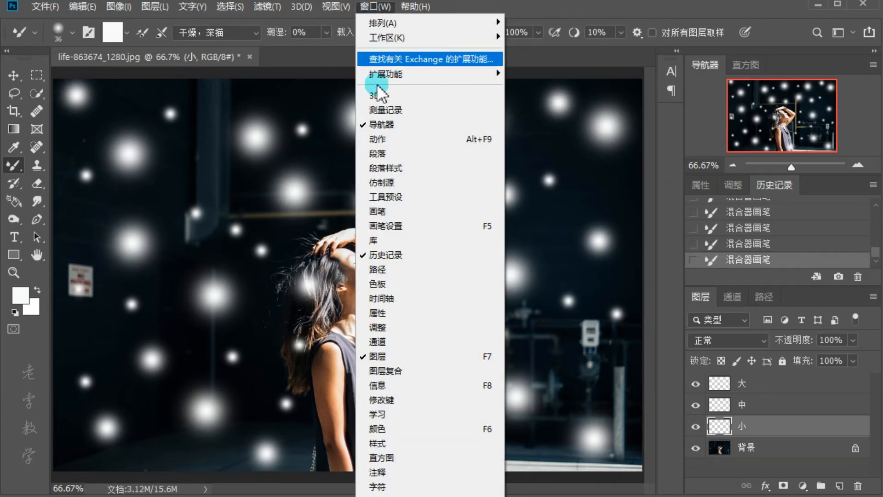
left_click(422, 298)
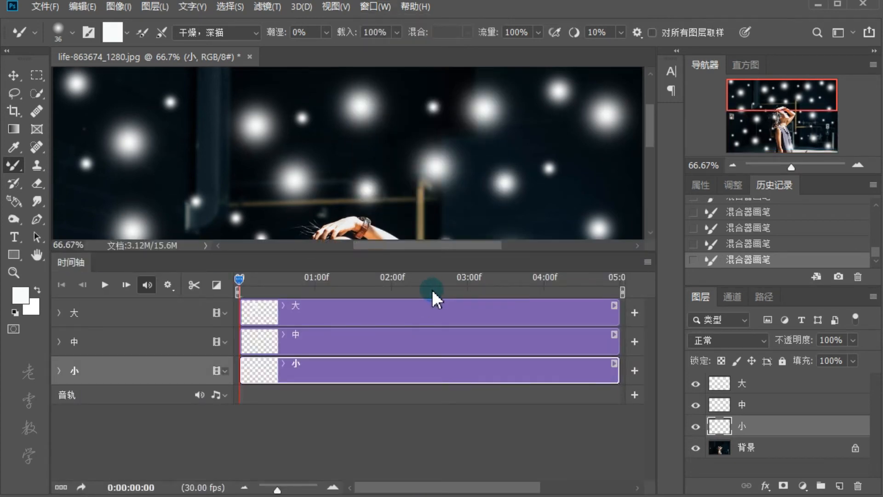
left_click_drag(502, 252, 490, 311)
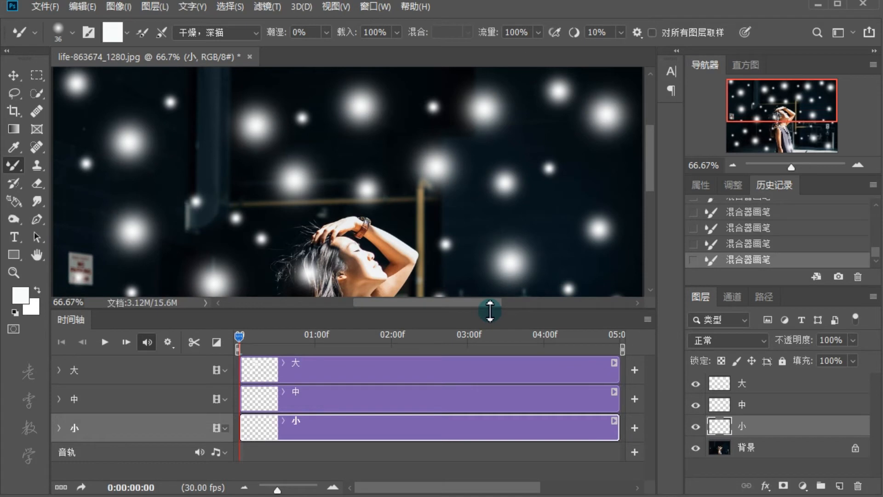
scroll(601, 250, "down", 2)
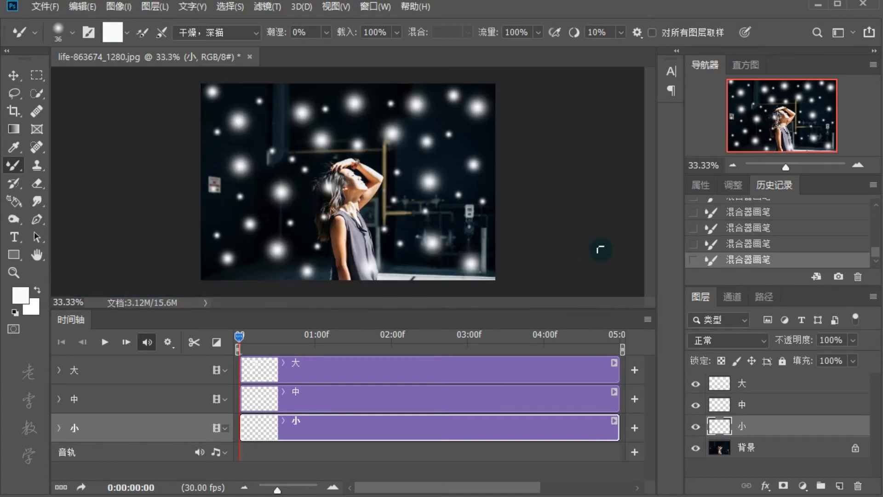
Trim the ends of the 大, 中 and 小 clips in the timeline to 02:00f.
left_click(578, 368)
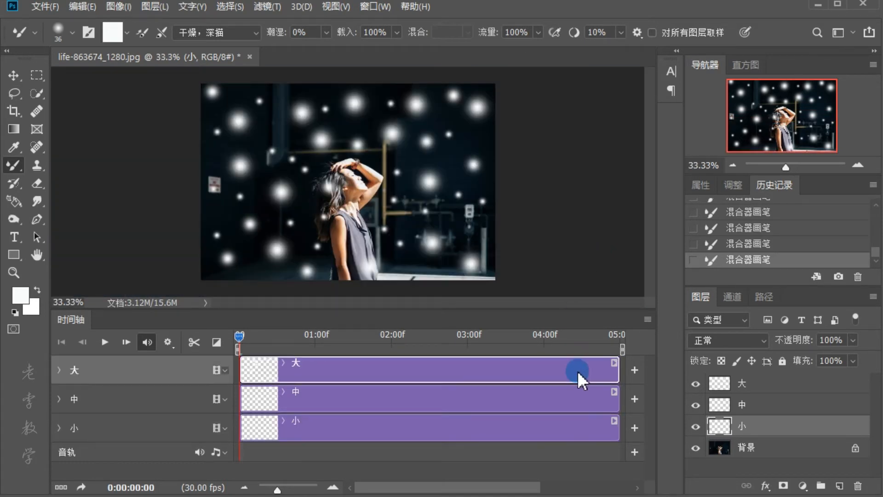
left_click_drag(619, 374, 392, 375)
left_click(532, 395)
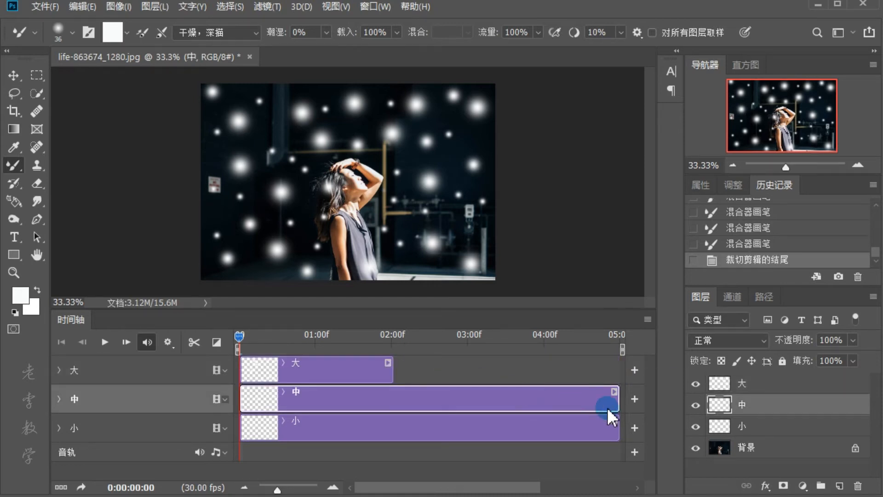
left_click_drag(617, 398, 392, 398)
left_click(488, 431)
left_click_drag(619, 428, 398, 428)
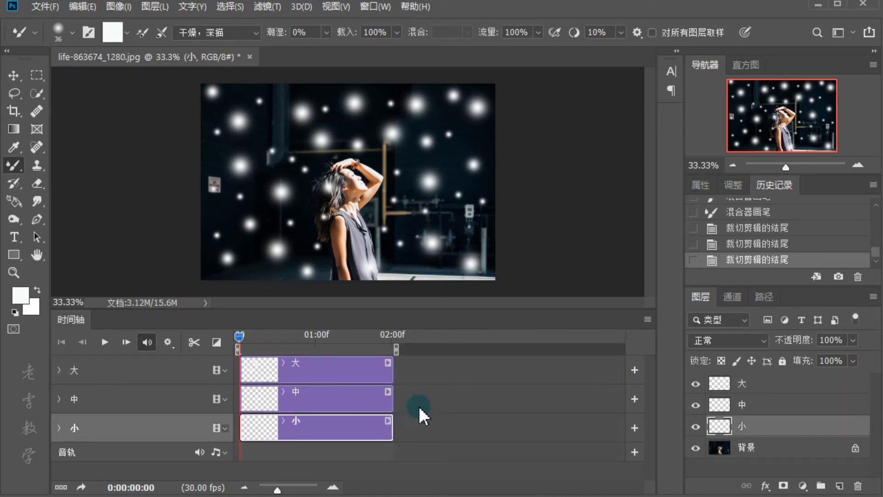
Move the 大 layer's dots upward on the photo and enable position (位置) keyframing for its clip at 0:00:00:00.
left_click(331, 373)
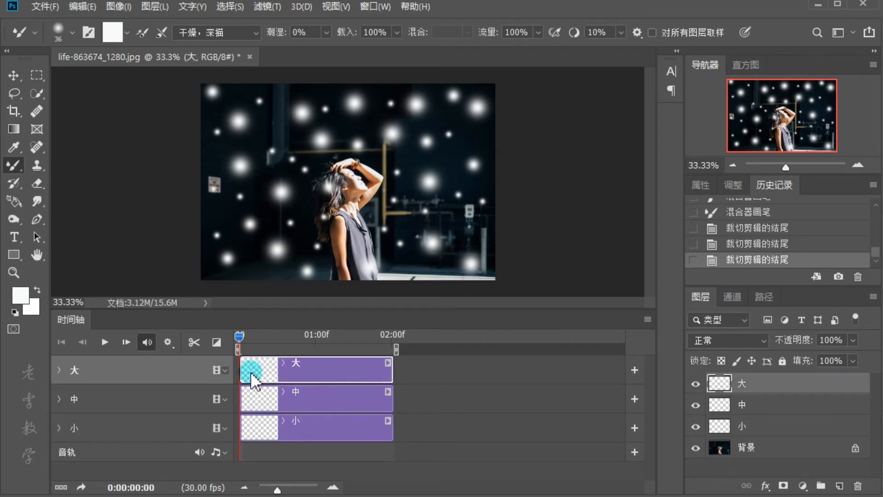
left_click(59, 371)
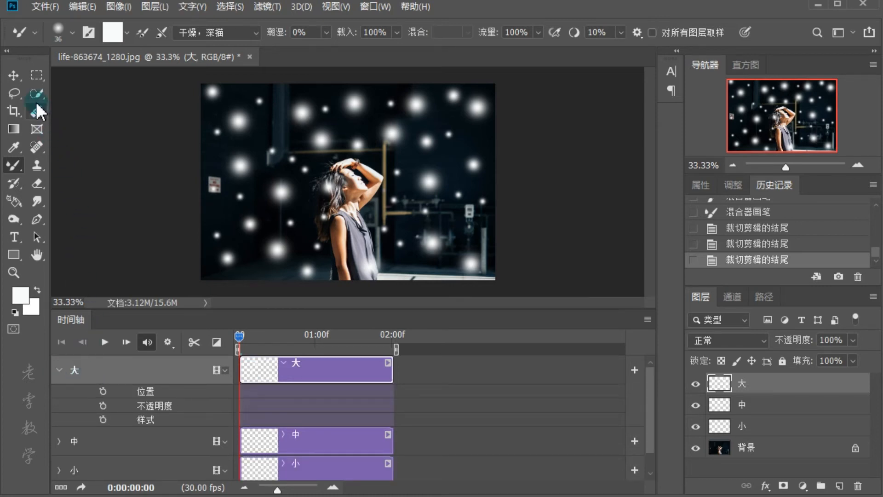
left_click(14, 74)
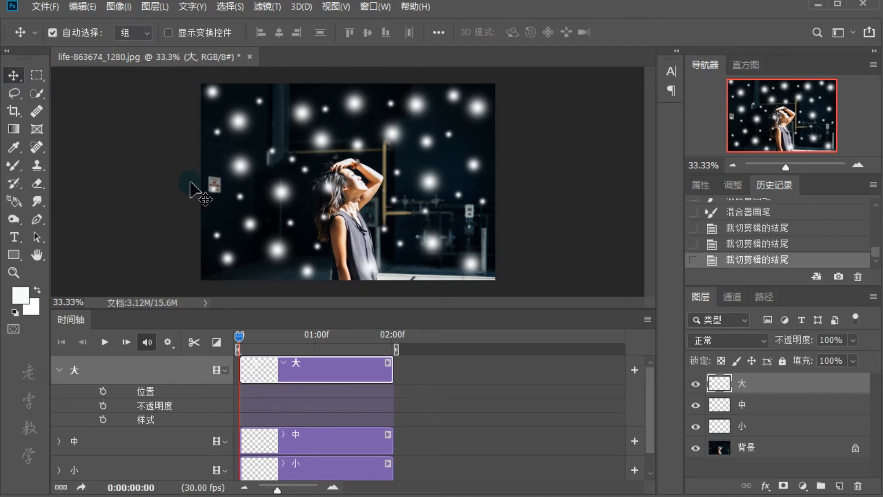
left_click(239, 167)
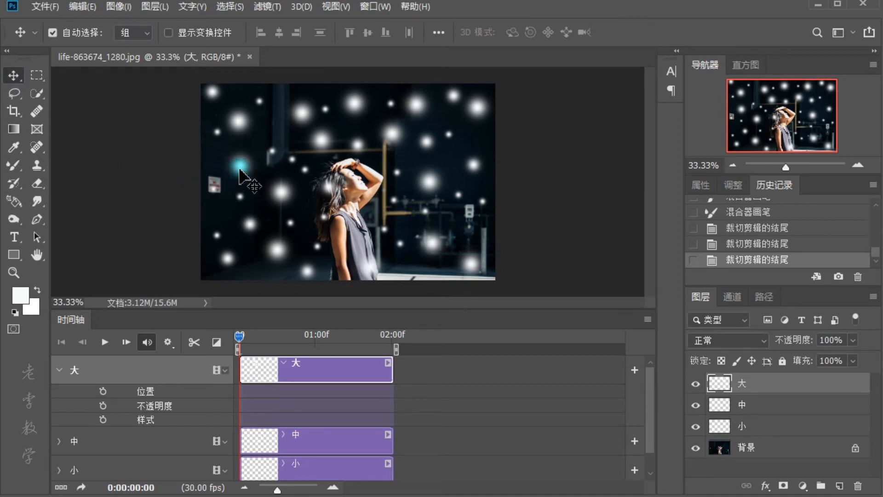
left_click_drag(240, 169, 235, 112)
left_click(129, 382)
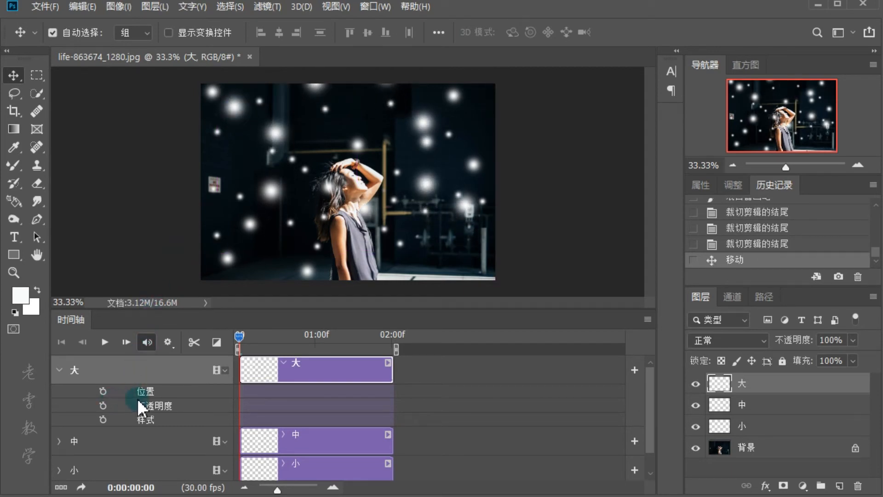
left_click(103, 391)
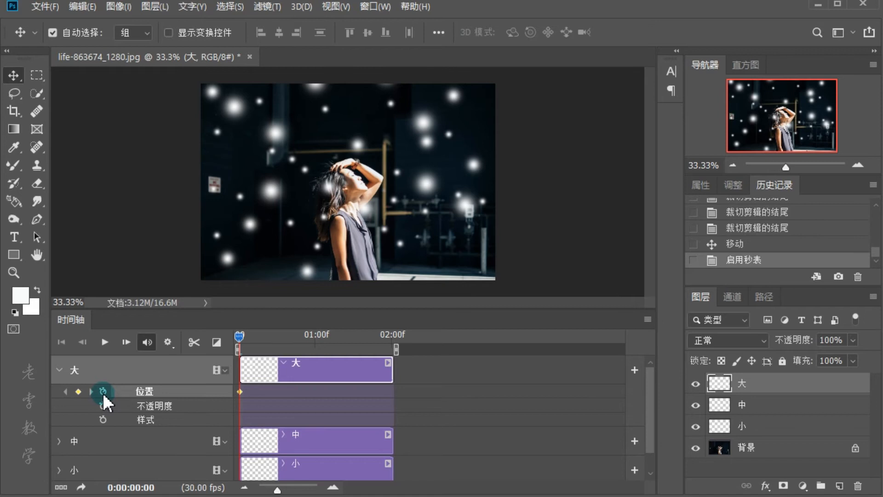
At 0:00:02:00, move the 大 layer's dots downward on the photo to create its ending position (位置) keyframe.
left_click_drag(238, 339, 396, 354)
left_click_drag(422, 122, 423, 181)
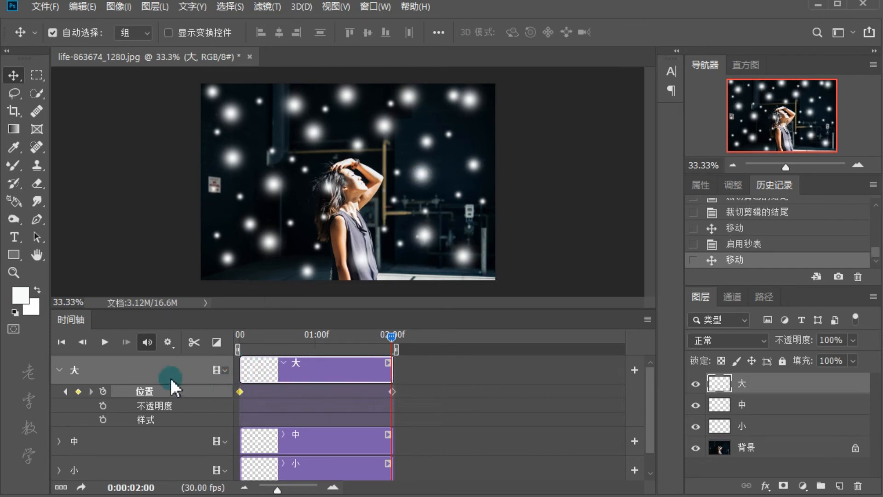
left_click(105, 354)
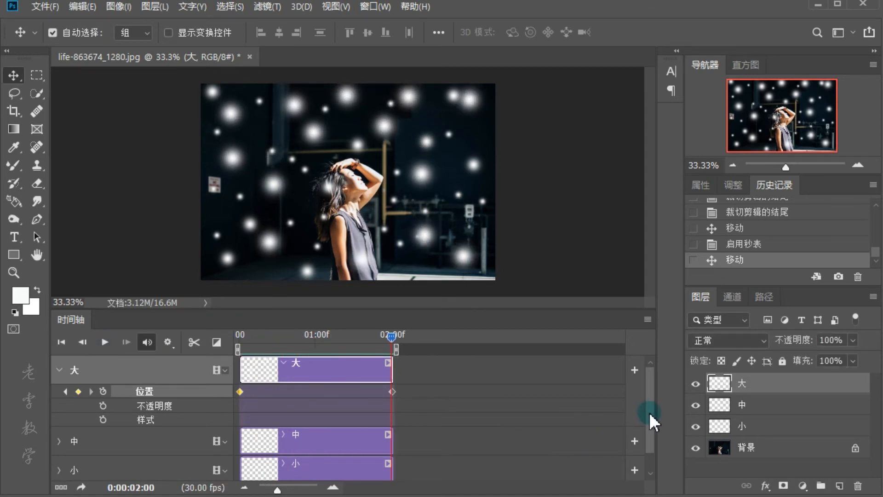
Keyframe the 中 clip's position (位置), with its dots moved upward at 0:00:00:00 and downward at 0:00:02:00.
left_click_drag(650, 417, 650, 446)
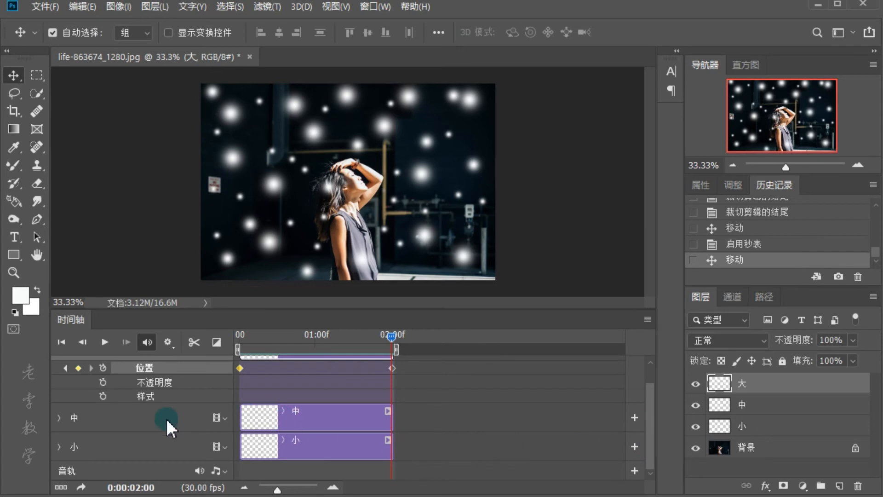
left_click(59, 417)
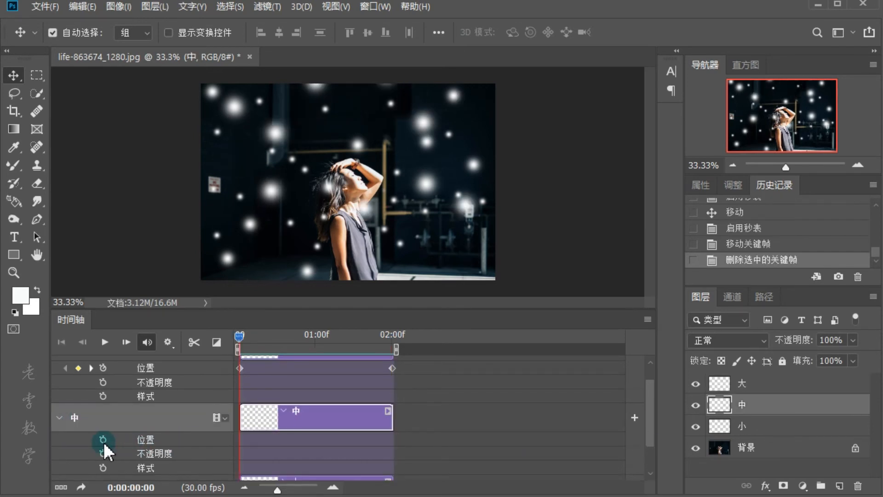
left_click(103, 440)
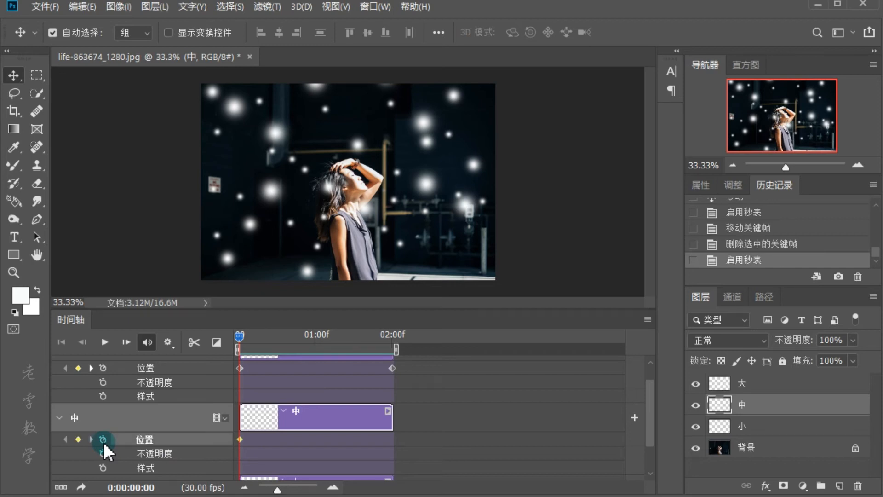
left_click(240, 440)
left_click_drag(228, 263, 227, 212)
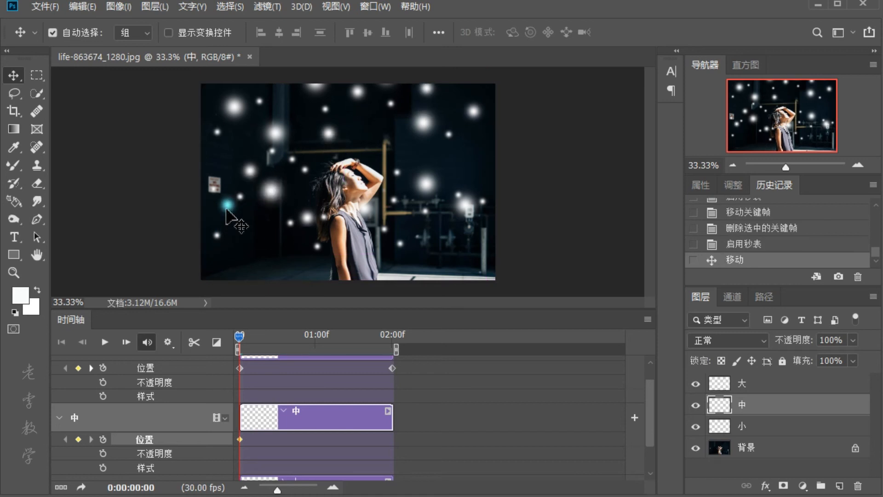
left_click_drag(239, 337, 395, 338)
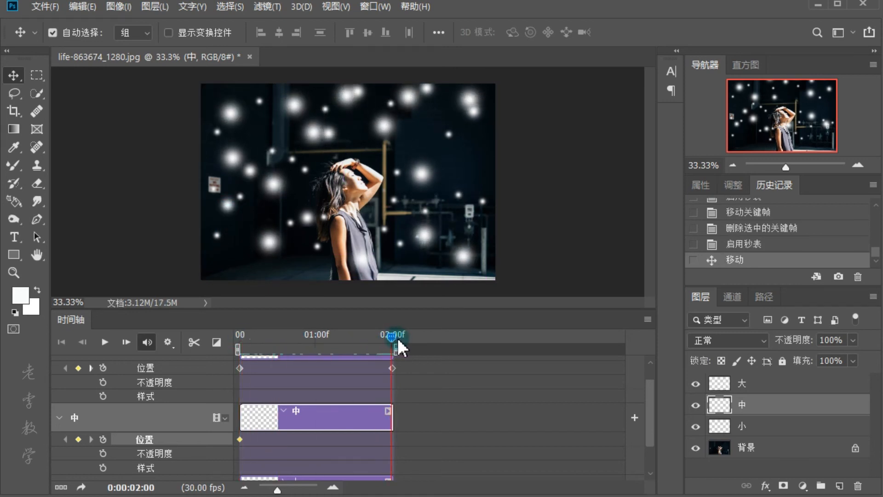
left_click_drag(227, 210, 237, 268)
Keyframe the 小 clip's position (位置), with its dots moved upward at 0:00:00:00 and downward at 0:00:02:00.
scroll(380, 413, "down", 1)
left_click_drag(389, 336, 222, 342)
left_click(297, 444)
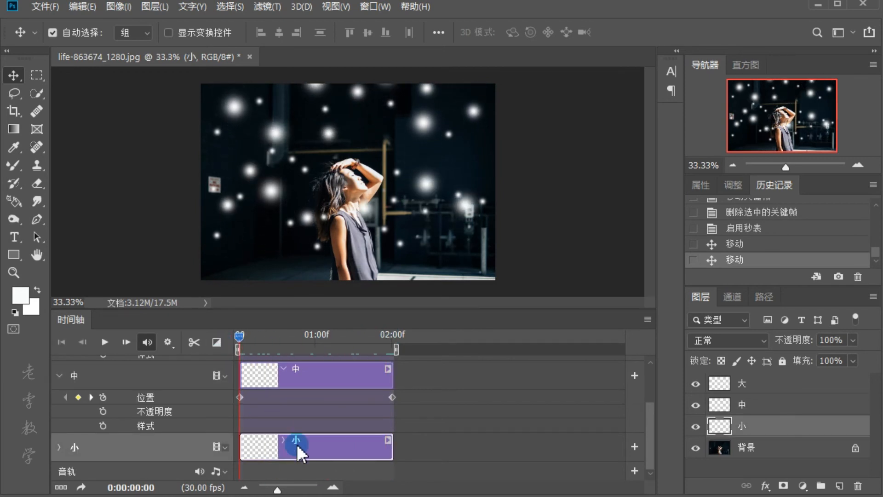
left_click(59, 446)
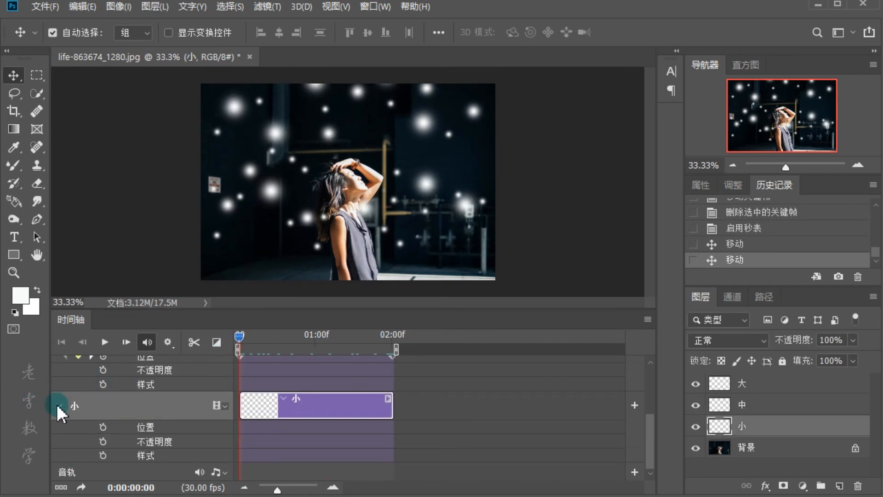
left_click(102, 427)
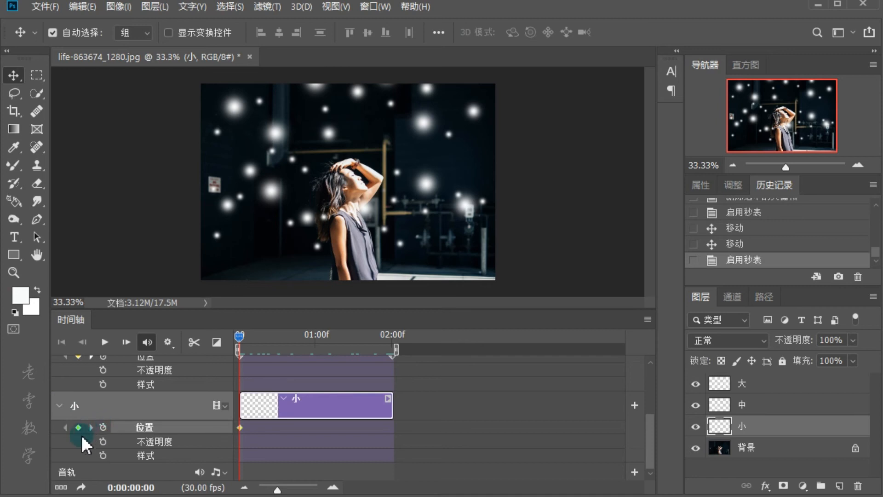
left_click_drag(218, 237, 216, 189)
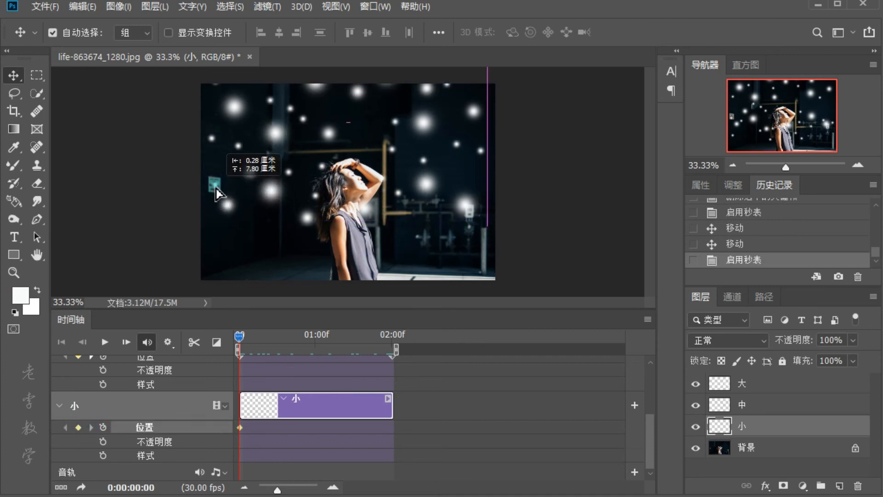
left_click_drag(256, 334, 395, 337)
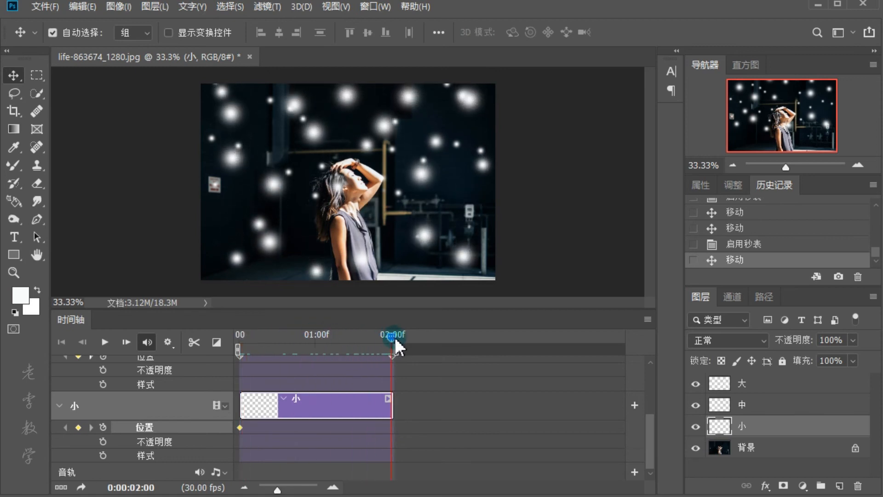
left_click_drag(322, 172, 326, 253)
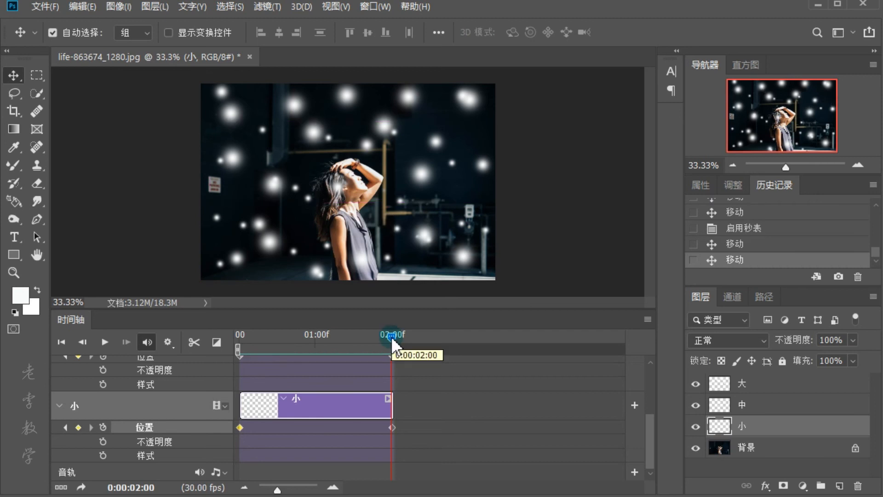
Play the animation from the start to check how the dots on all three layers move.
left_click_drag(391, 336, 223, 335)
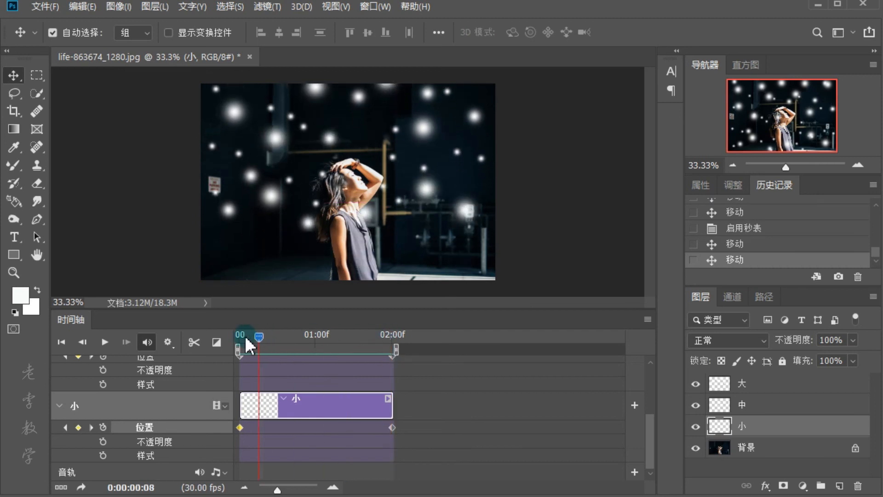
left_click(104, 342)
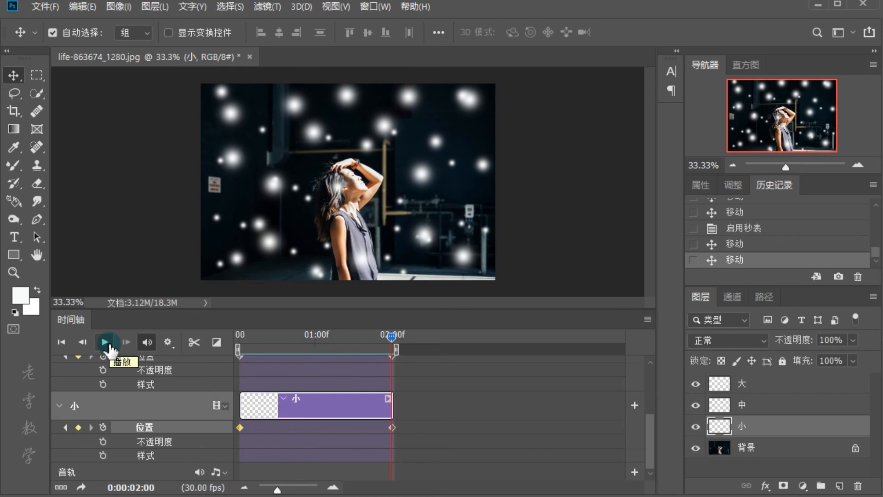
Export the animation for web as a GIF looping forever (永远), saved as life-863674_1280 in the 图片 folder.
key("shift+ctrl+alt+s")
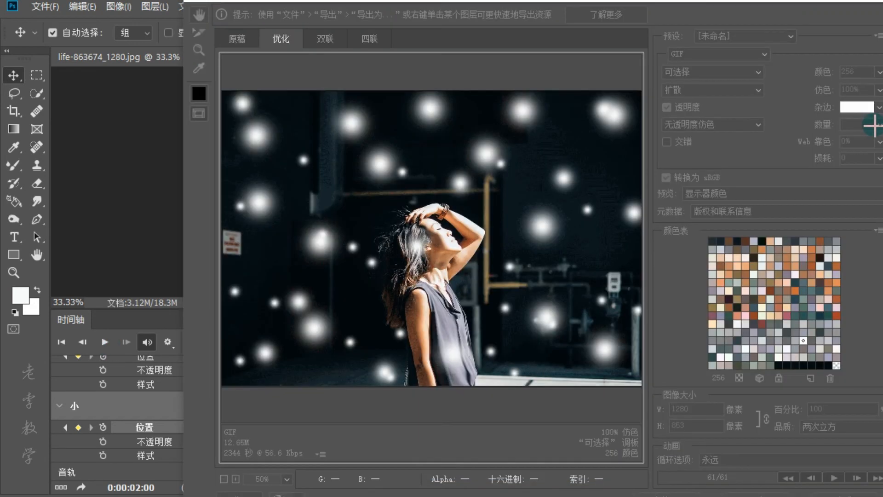
left_click_drag(663, 43, 778, 66)
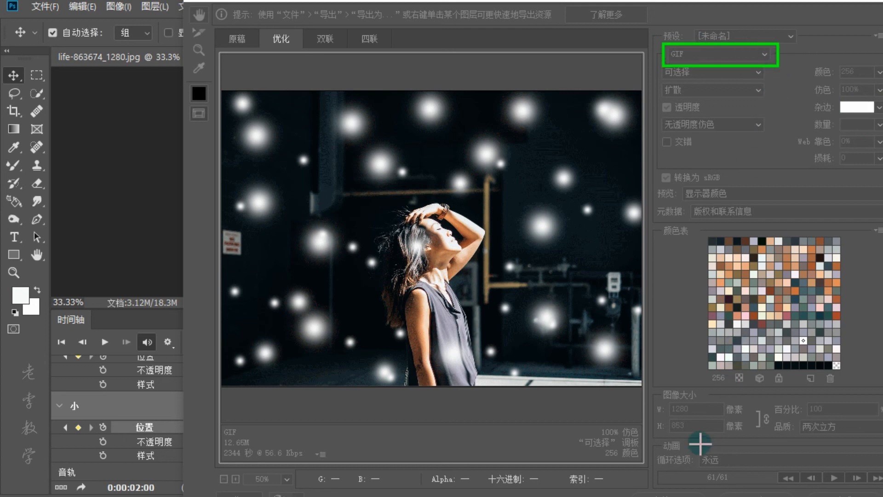
left_click_drag(659, 443, 735, 468)
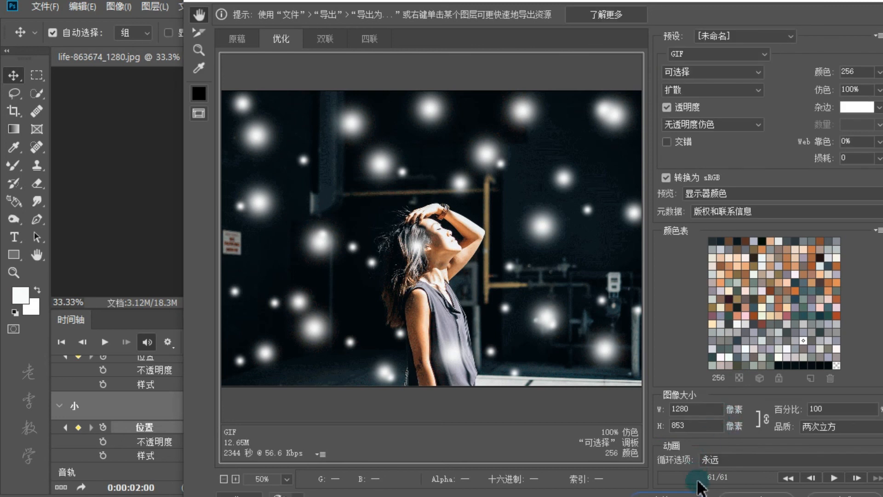
left_click(690, 494)
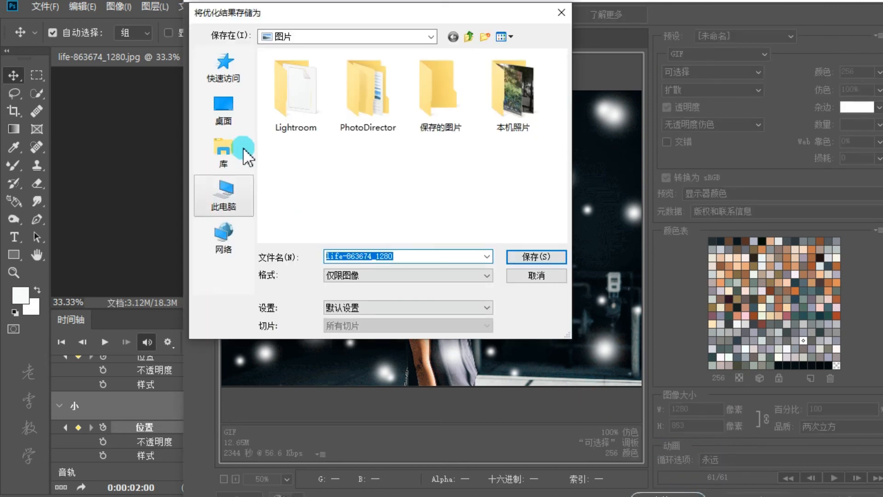
left_click(526, 257)
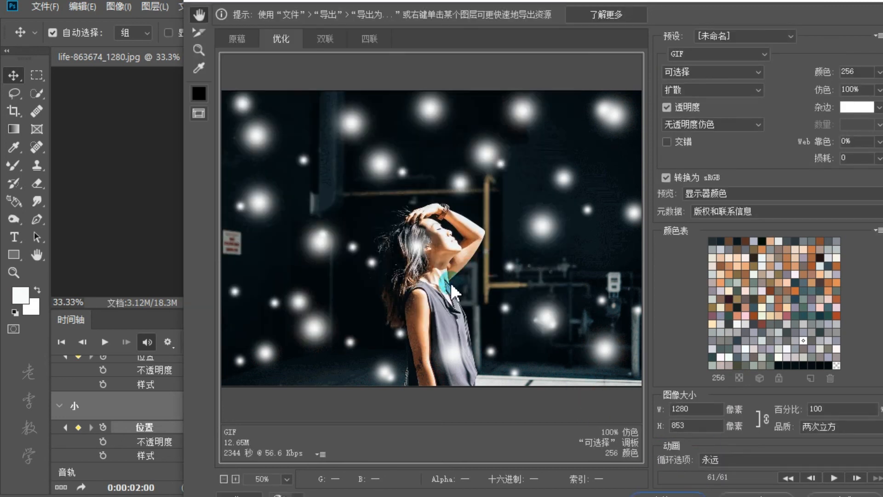
Reduce the timeline's height to give the photo more room and replay the finished animation.
left_click_drag(473, 310, 462, 410)
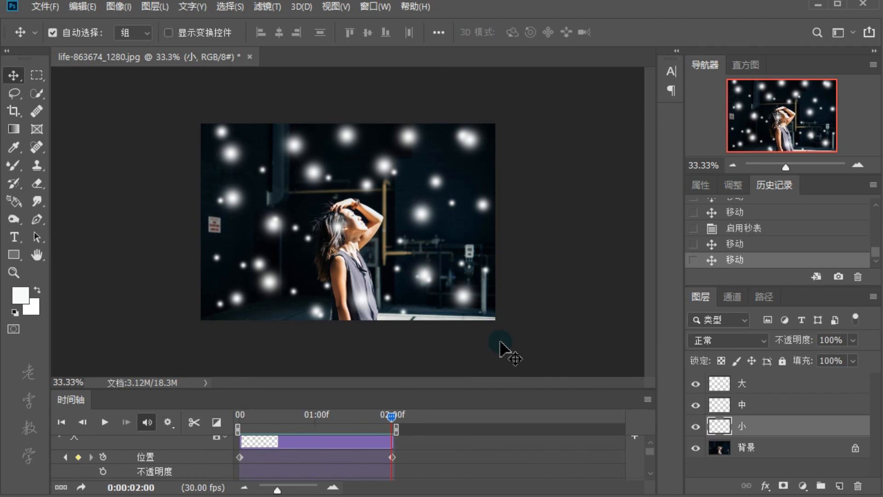
left_click(106, 422)
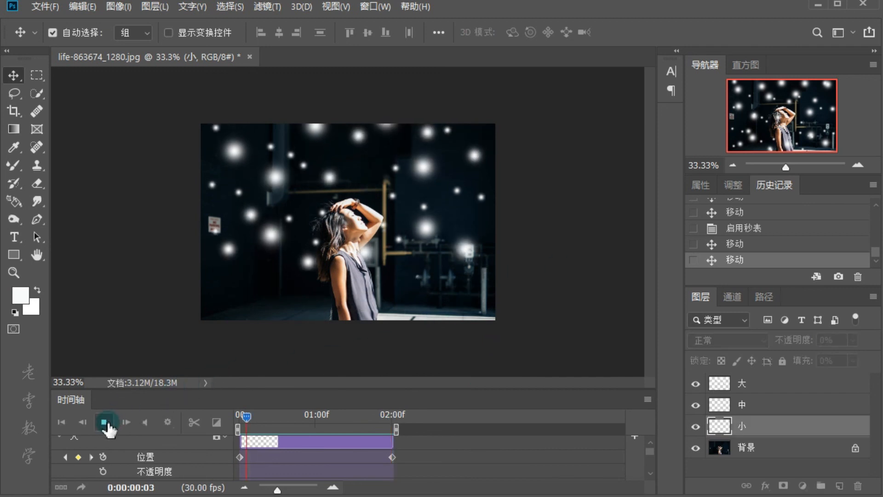